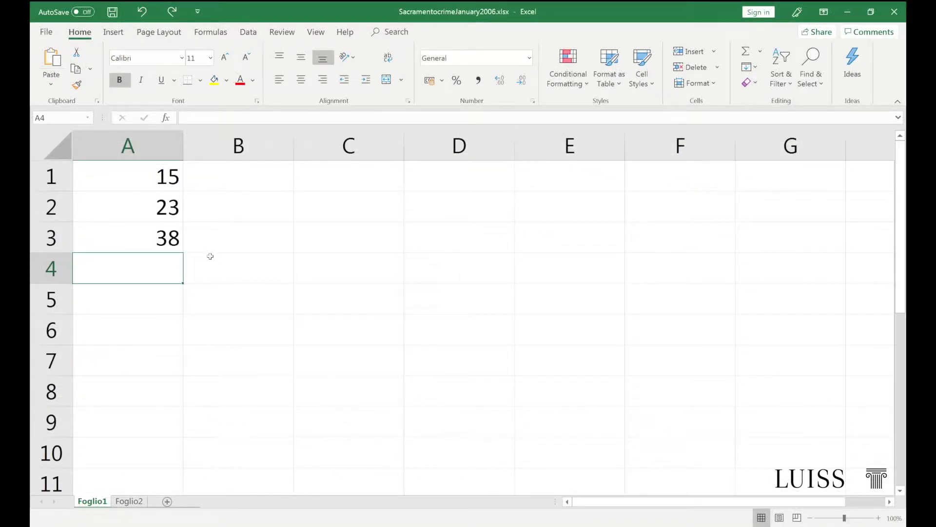
Enter the formula =A1+A2 in A4 and check it.
text(=)
click(164, 176)
text(+)
click(154, 199)
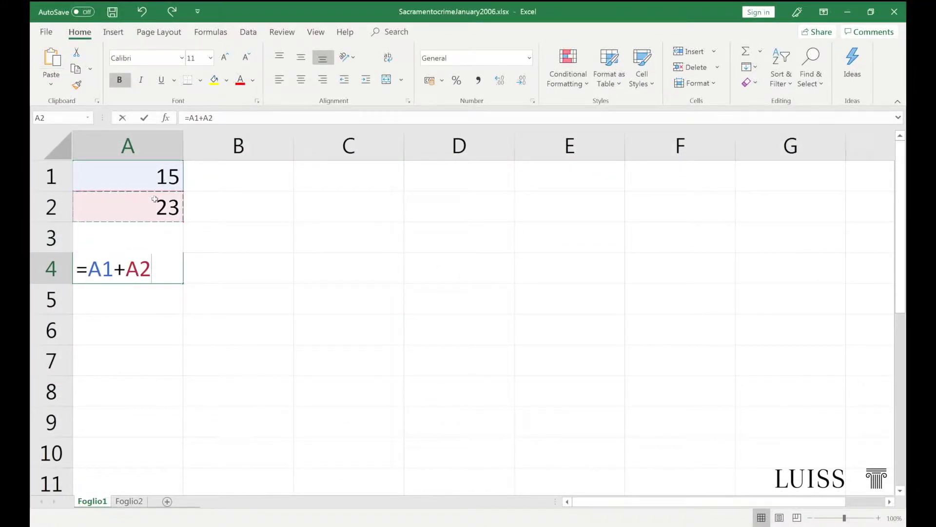
key(Return)
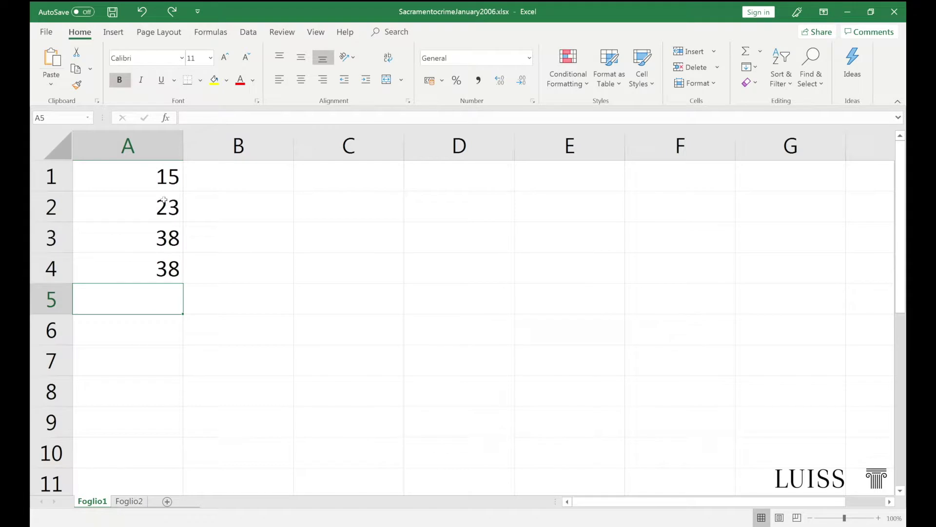
click(146, 268)
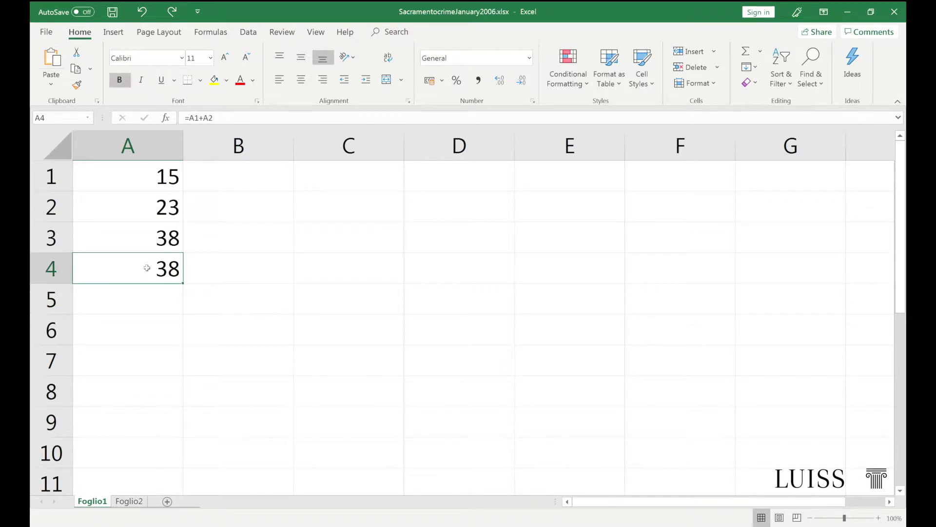
Change A1 to 17, then undo and redo the change.
click(148, 183)
text(17)
key(Return)
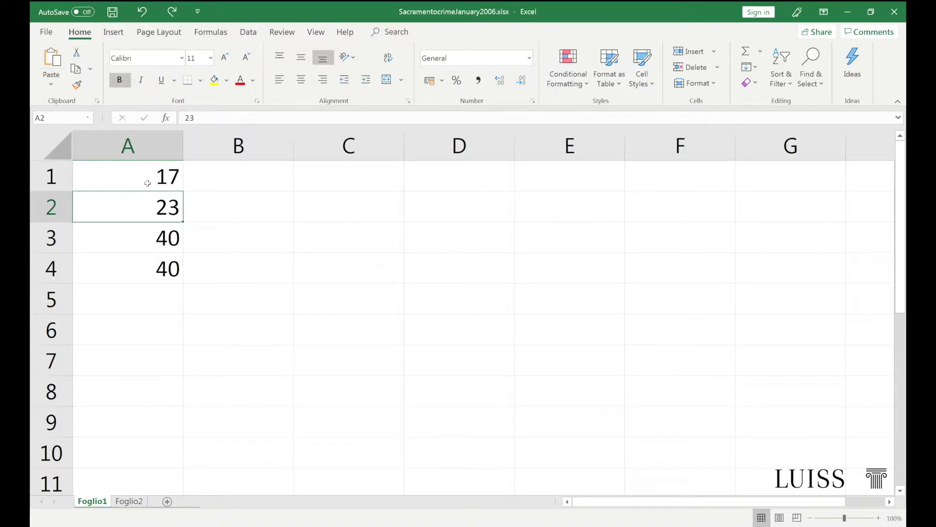
key(ctrl+z)
key(ctrl+z)
key(ctrl+z)
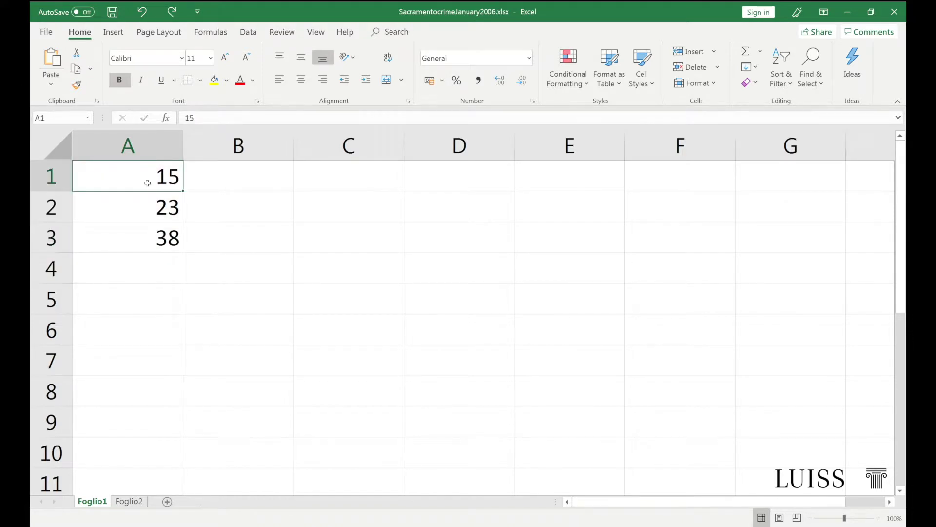
key(ctrl+y)
key(ctrl+y)
key(ctrl+y)
Begin a formula in A5 that adds A1.
text(=)
click(161, 181)
text(+)
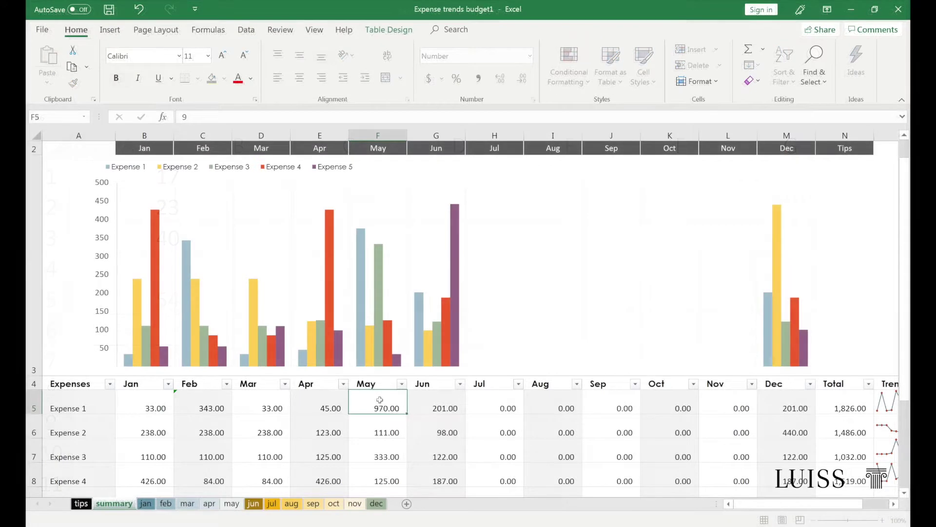
Set Jun Expense 3 to 567 and Mar Expense 1 to 876 in the Expenses table.
click(432, 451)
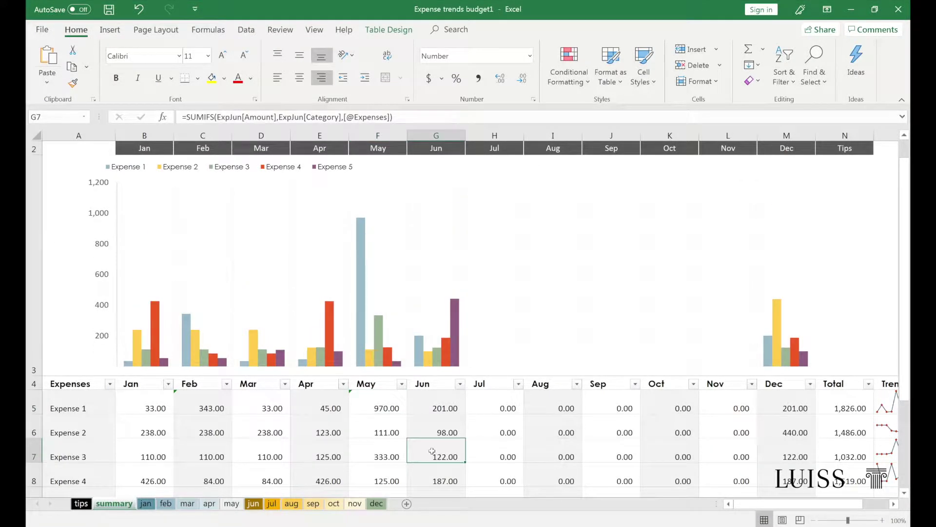
text(567)
key(Return)
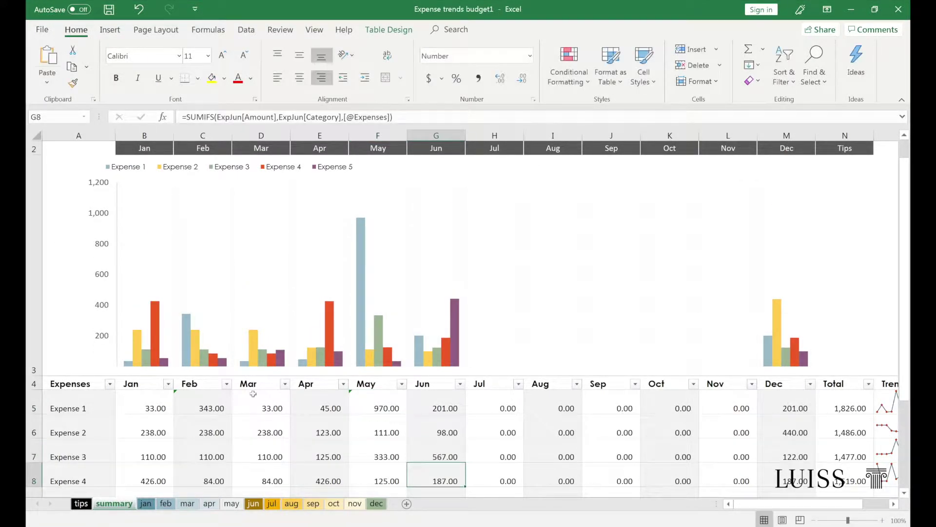
click(251, 403)
text(87)
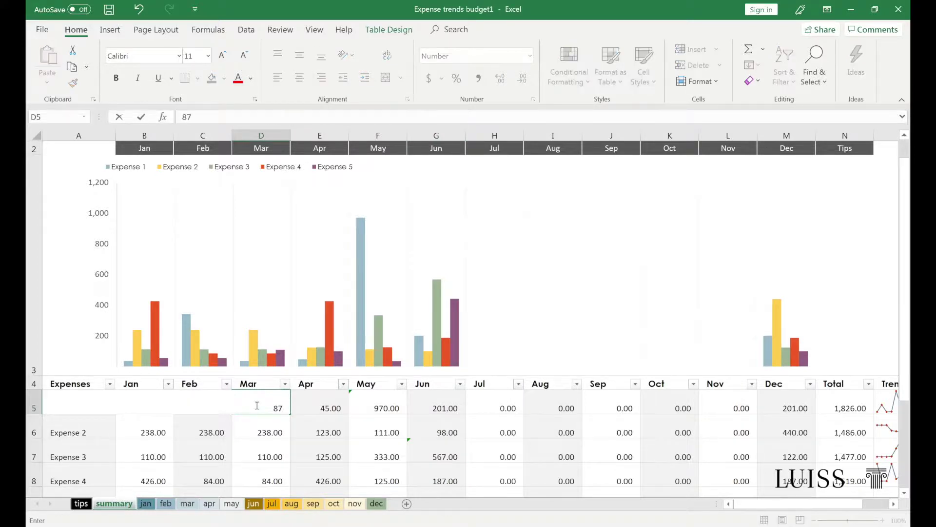
key(Return)
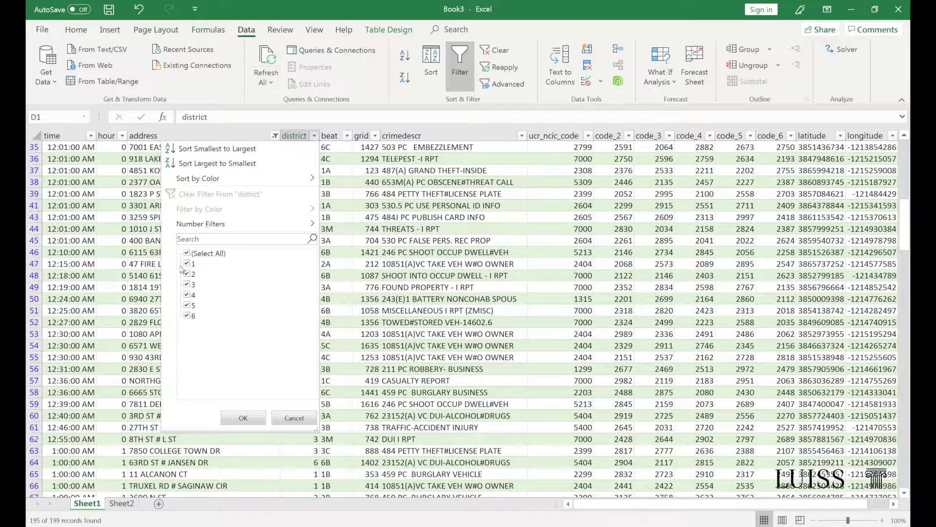
Filter the district column to only districts 4 and 5, then open the crimedescr filter.
click(186, 263)
click(188, 284)
click(187, 316)
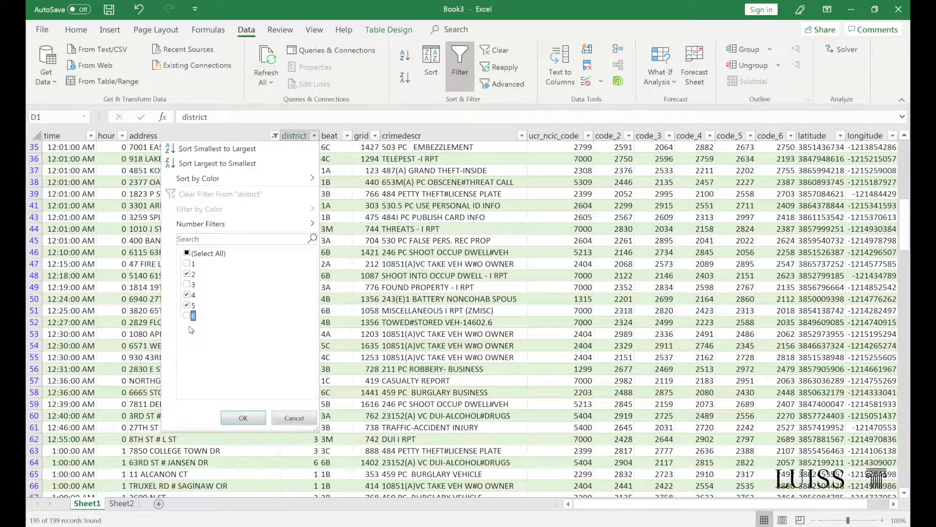
click(239, 417)
scroll(853, 273, up, 5)
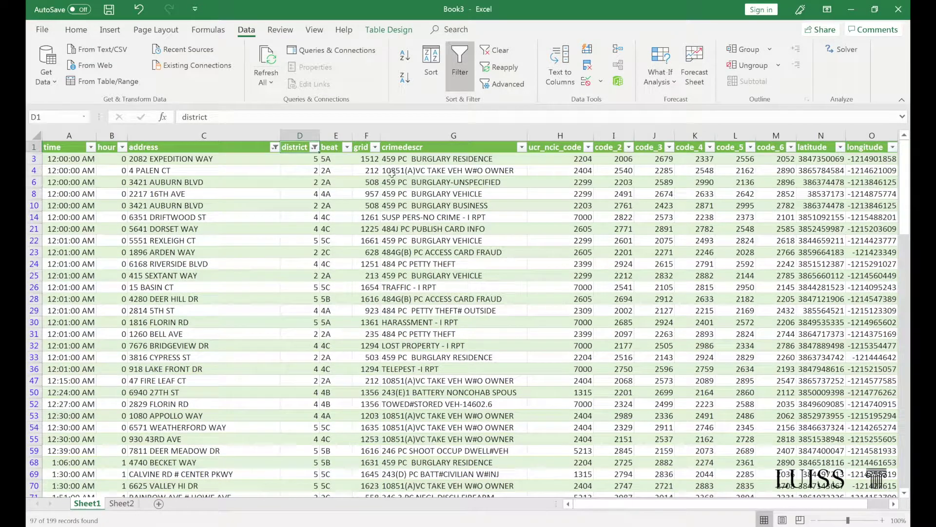
click(313, 146)
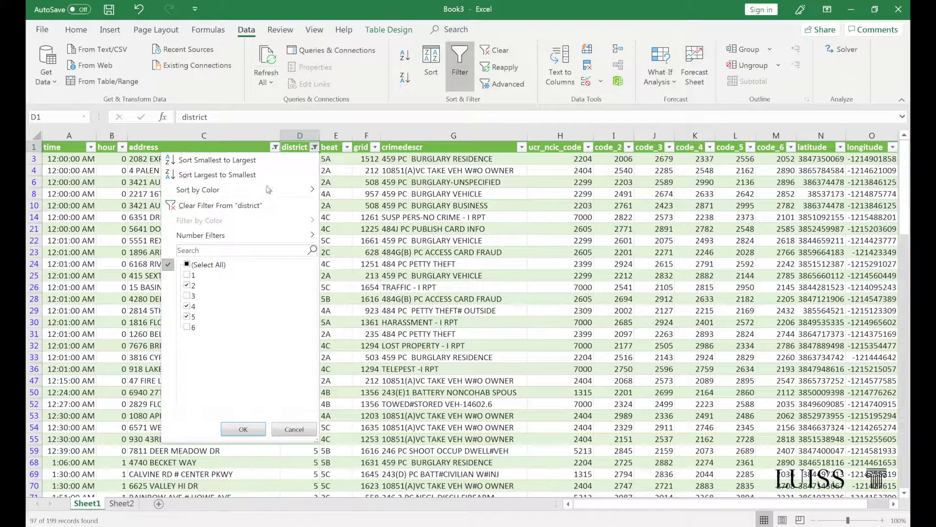
click(186, 286)
click(242, 429)
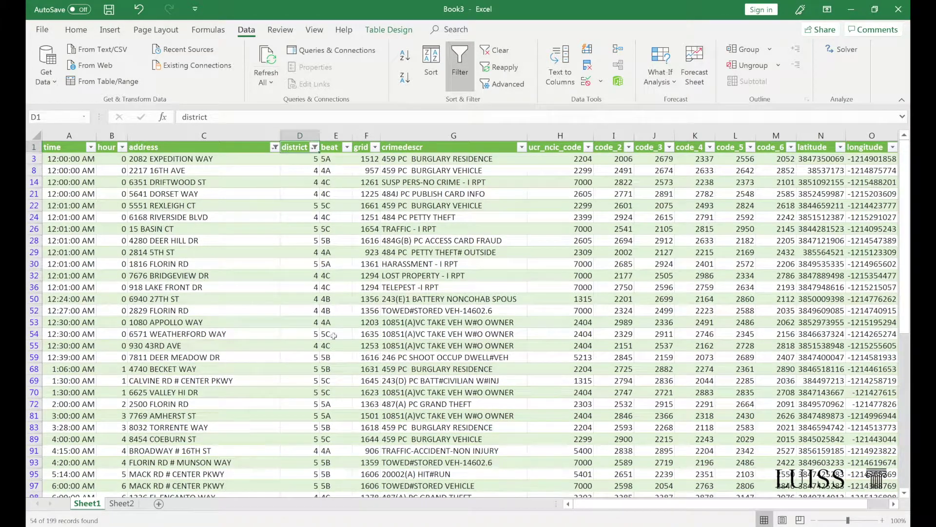
click(521, 147)
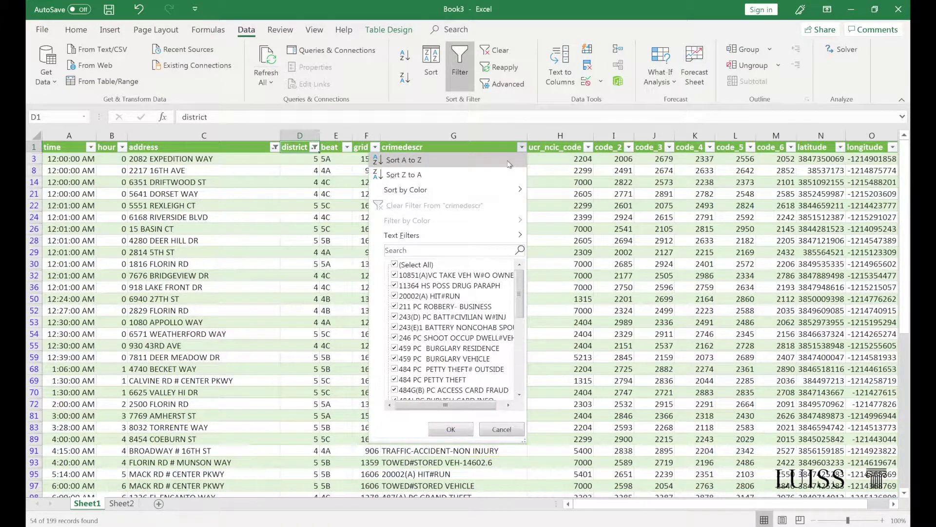
Sort crime descriptions A to Z, type the 'President - Benchwarmers Software' résumé line, and add subtitle 'THIS IS A TEST'.
click(507, 161)
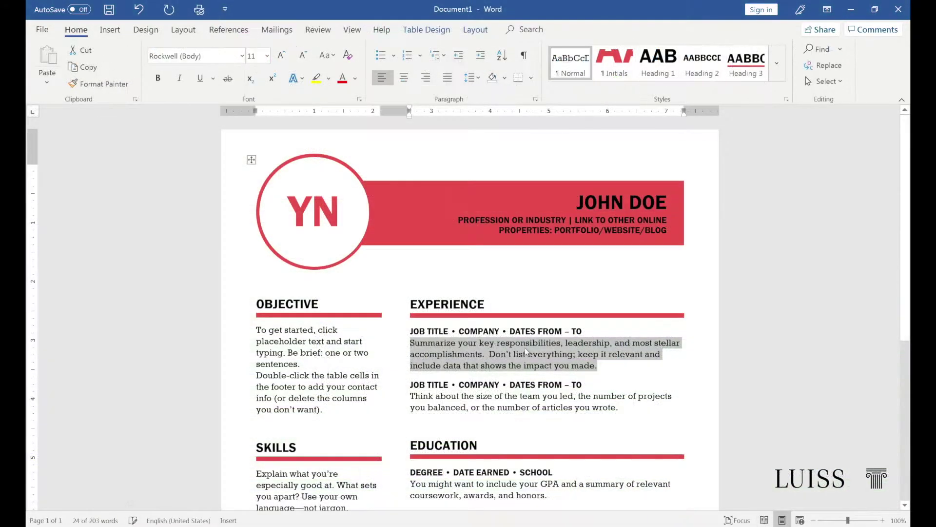
text(President - Benchwarmers Soft)
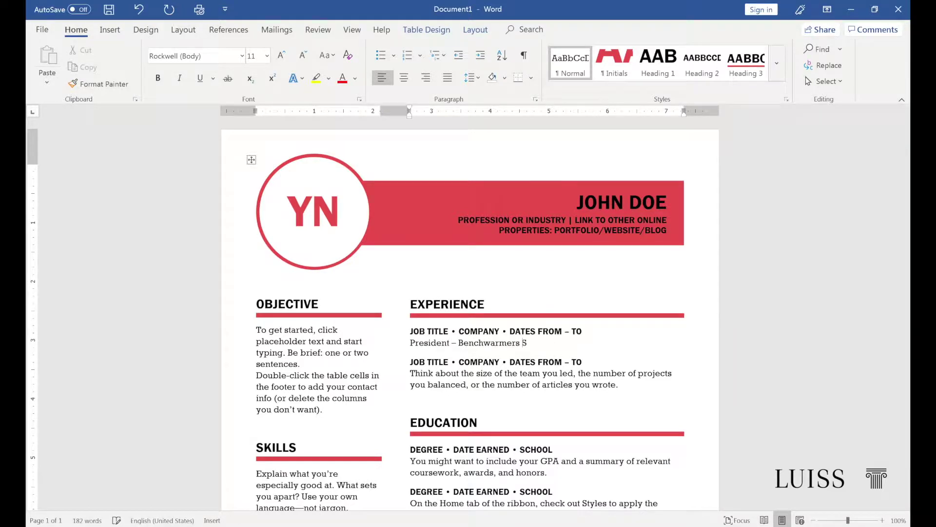
text(ware - From 20)
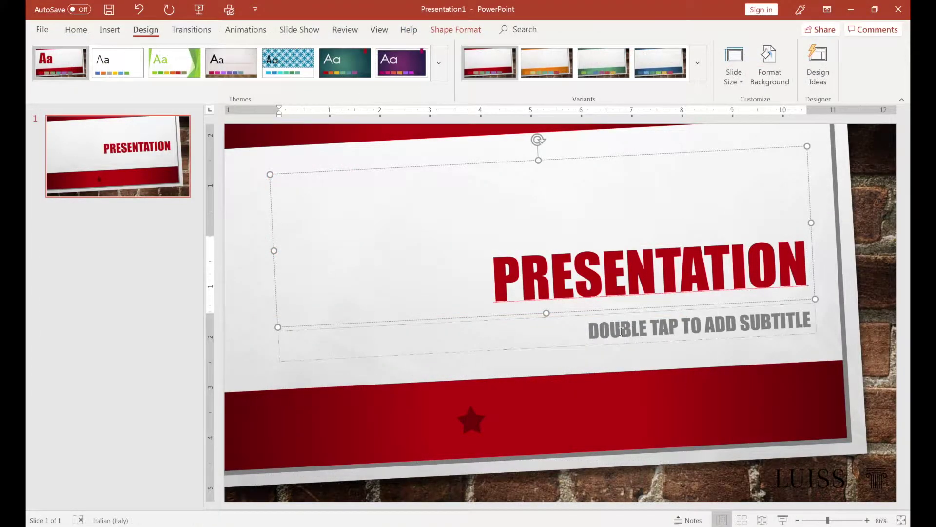
click(622, 332)
text(THIS)
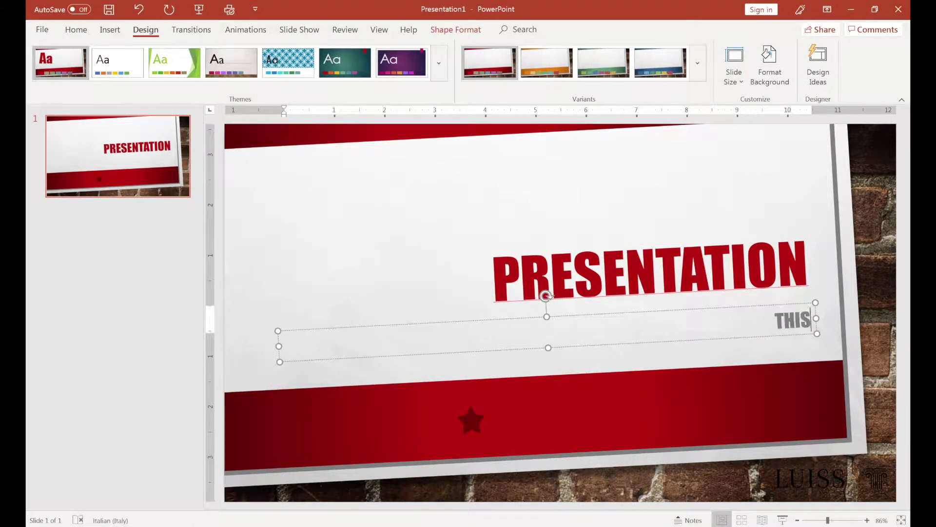
text( IS A TEST)
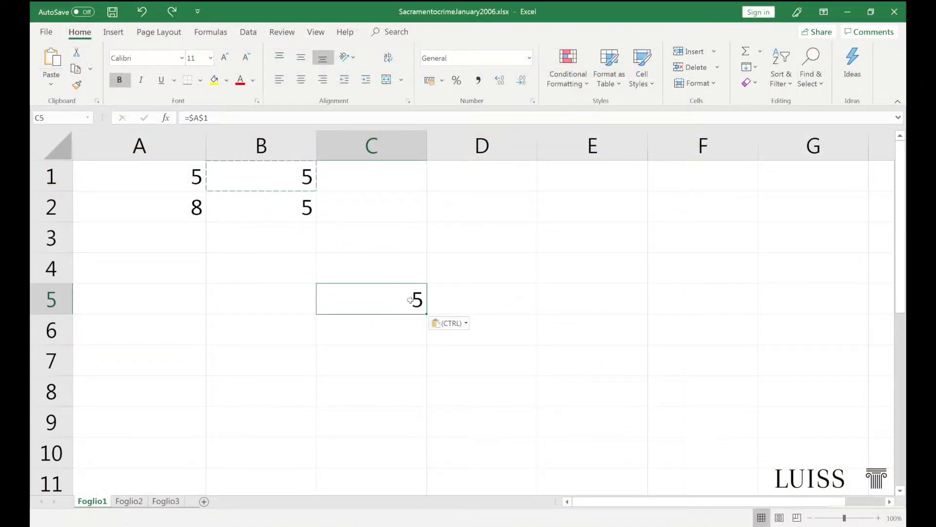
Inspect C5's formula, then enter =$A$1+$B$1 in Foglio2's C1.
double_click(410, 300)
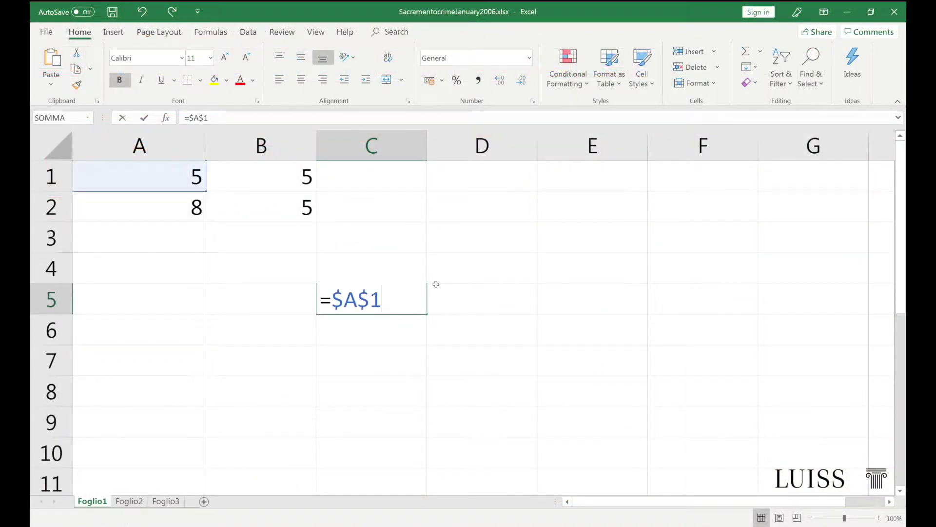
key(Escape)
click(129, 501)
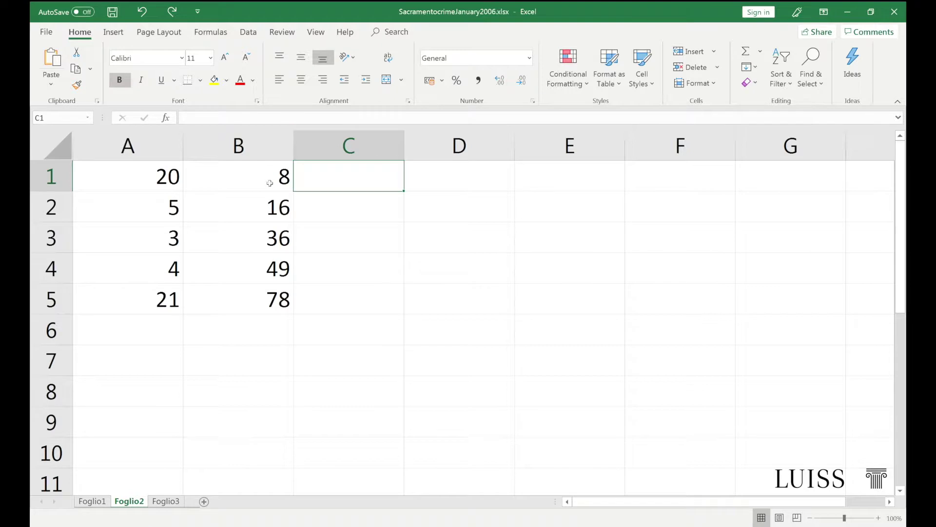
text(=$)
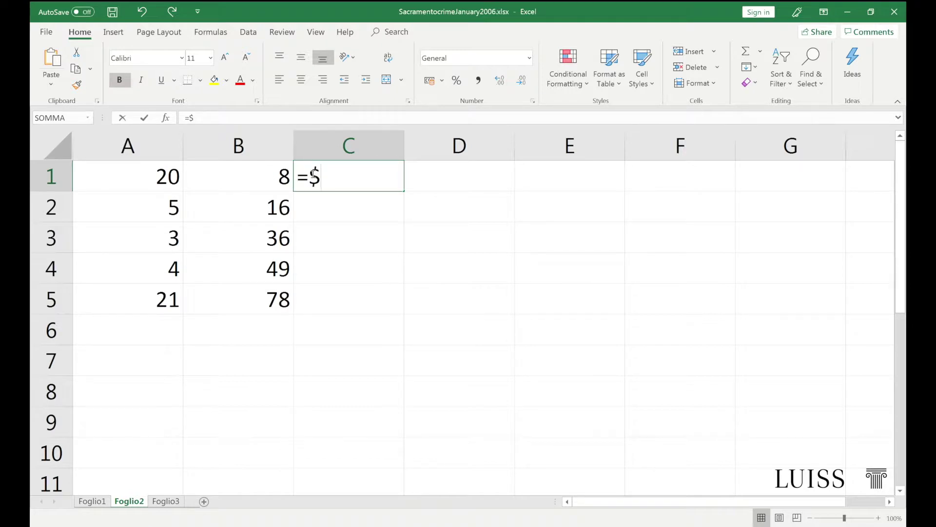
text(A$1+)
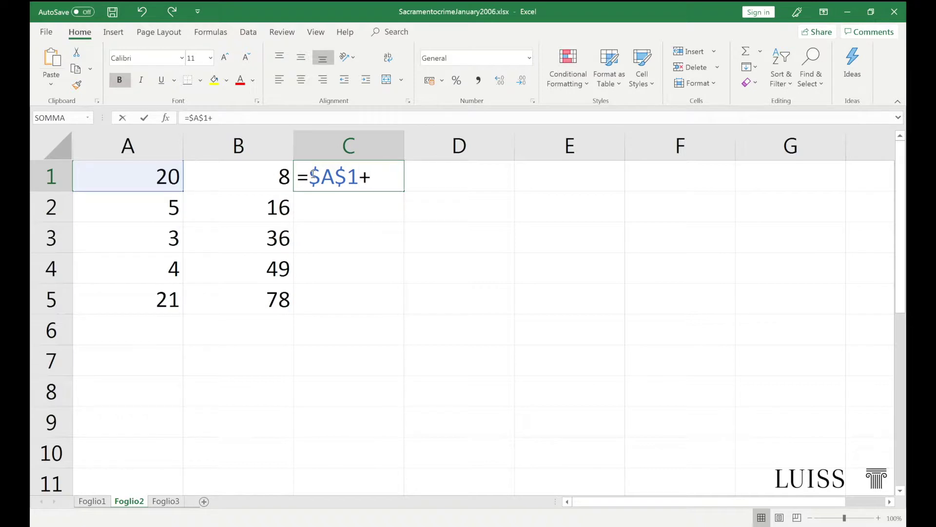
text($B)
text($1)
key(Return)
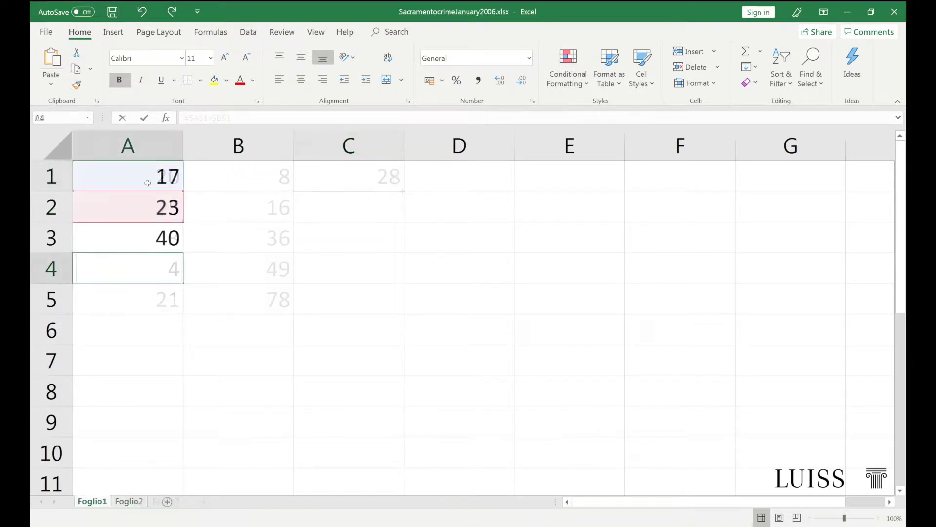
Enter 15 and then 17 in cell A1.
text(1)
text(5)
key(Return)
key(Up)
text(17)
key(Return)
click(147, 183)
Start an A5 formula =A1+ that references a cell on Foglio2.
key(Down)
key(Down)
key(Down)
key(Down)
text(=)
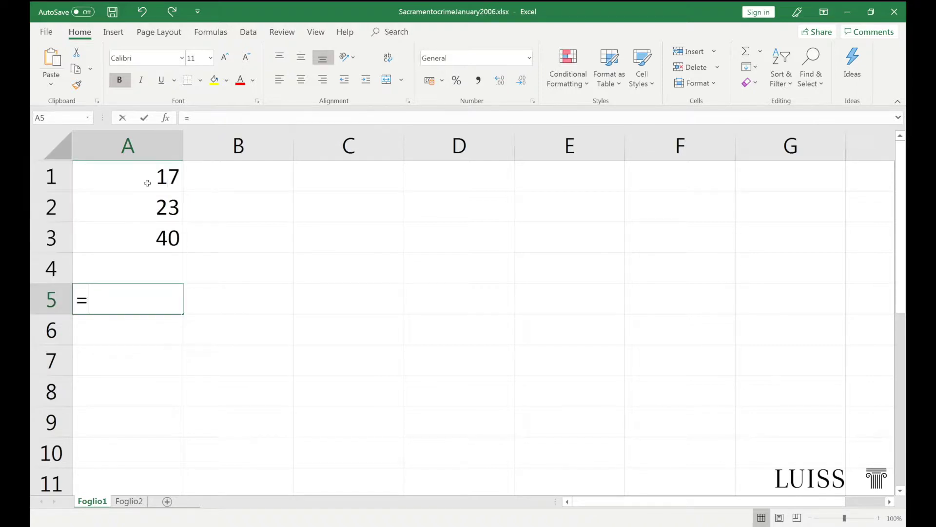
click(146, 181)
text(+)
click(128, 502)
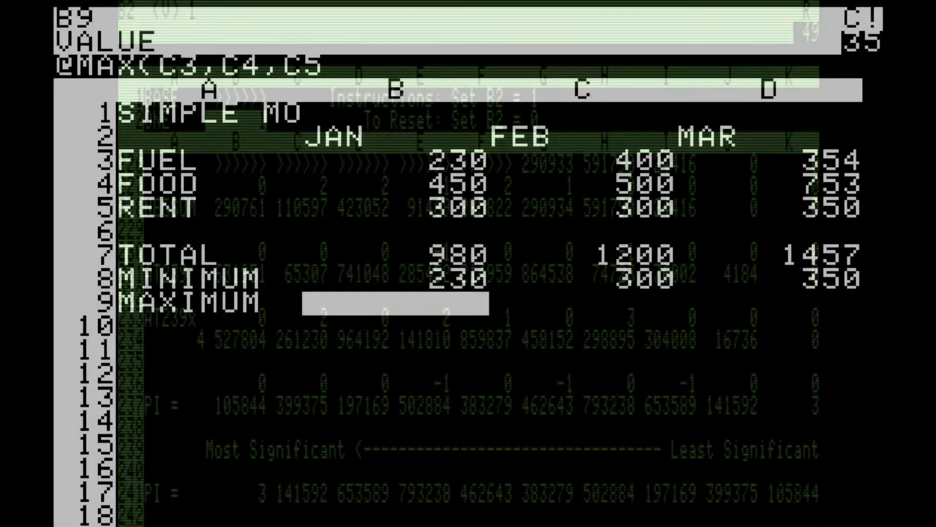
Commit January's maximum formula in B9 and move to C9.
key(Return)
key(Down)
key(Up)
key(Right)
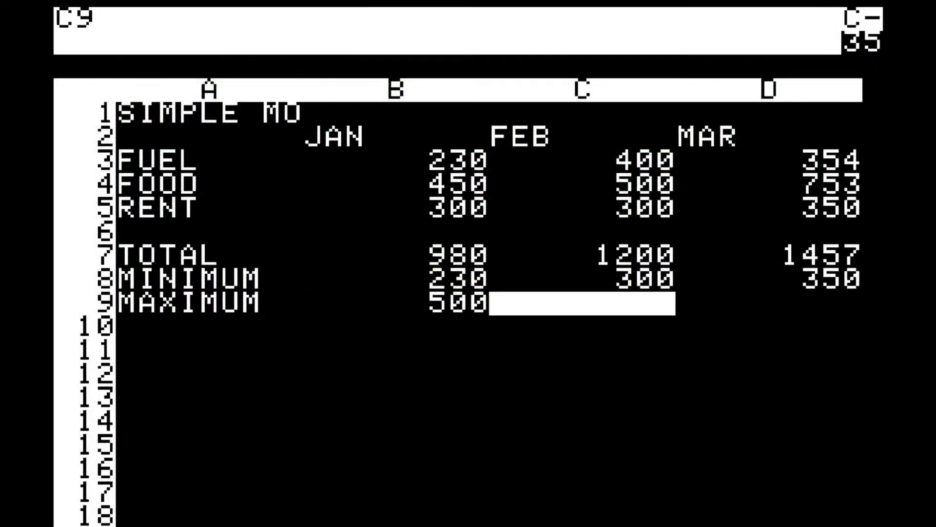
text(@MAX(C)
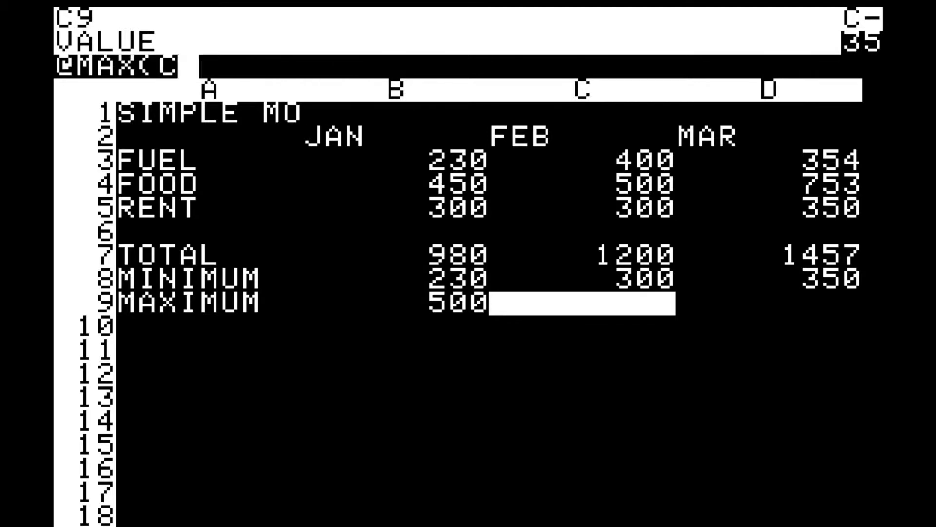
key(Left)
key(Right)
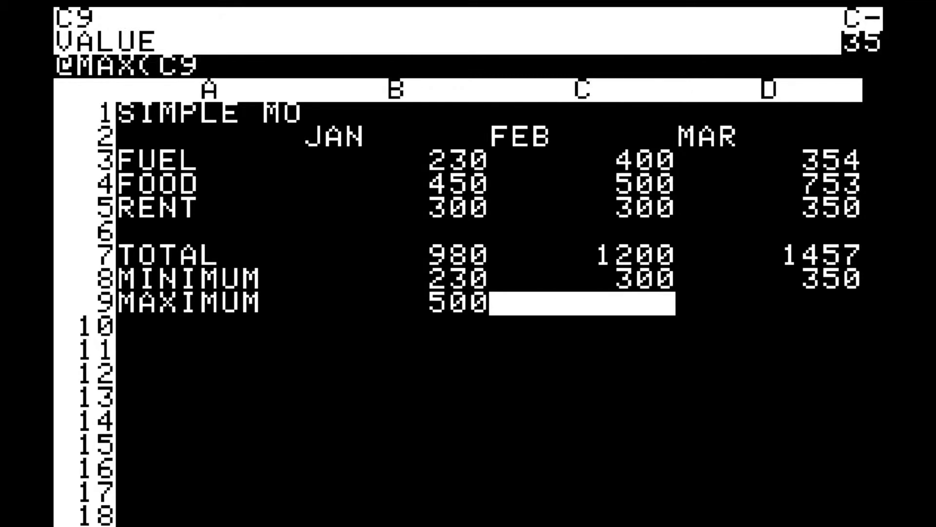
key(Return)
key(Right)
key(Left)
text(@)
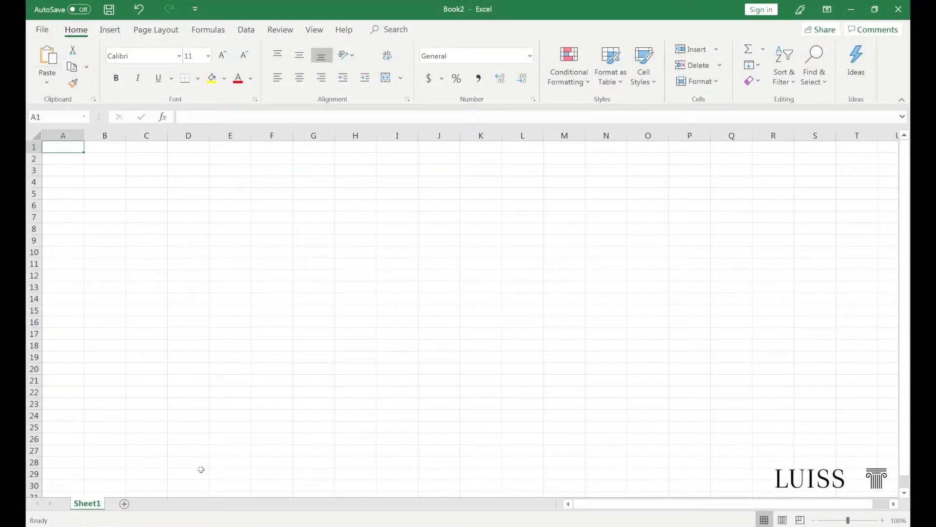
Add worksheets Sheet2 through Sheet5, then select cells B5 and H7.
click(125, 504)
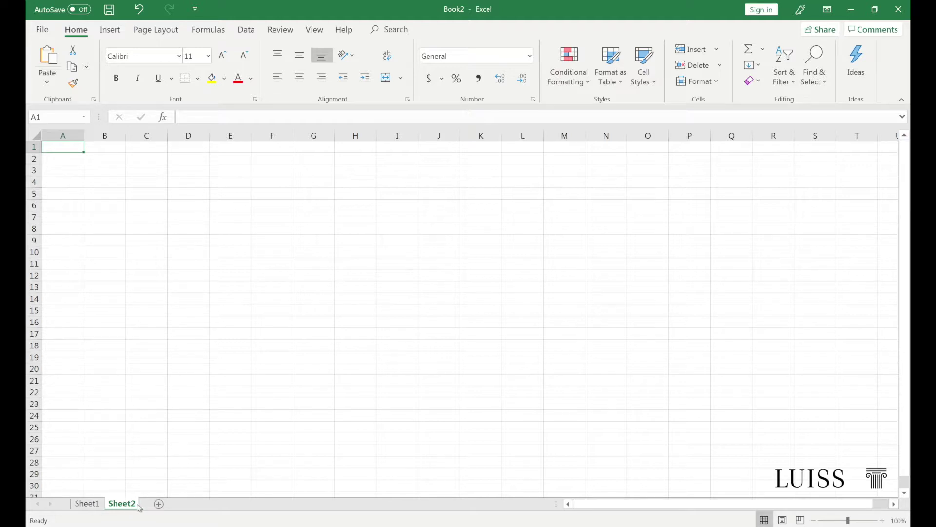
click(158, 504)
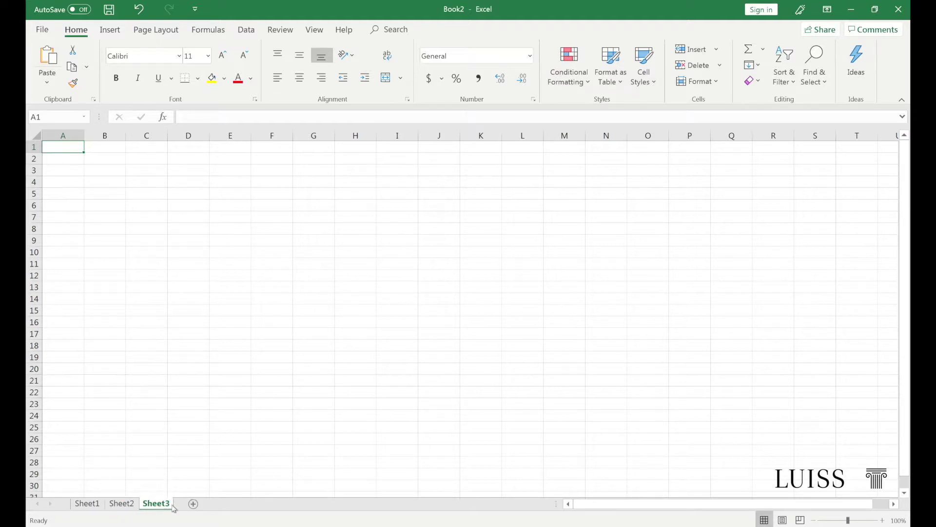
click(193, 504)
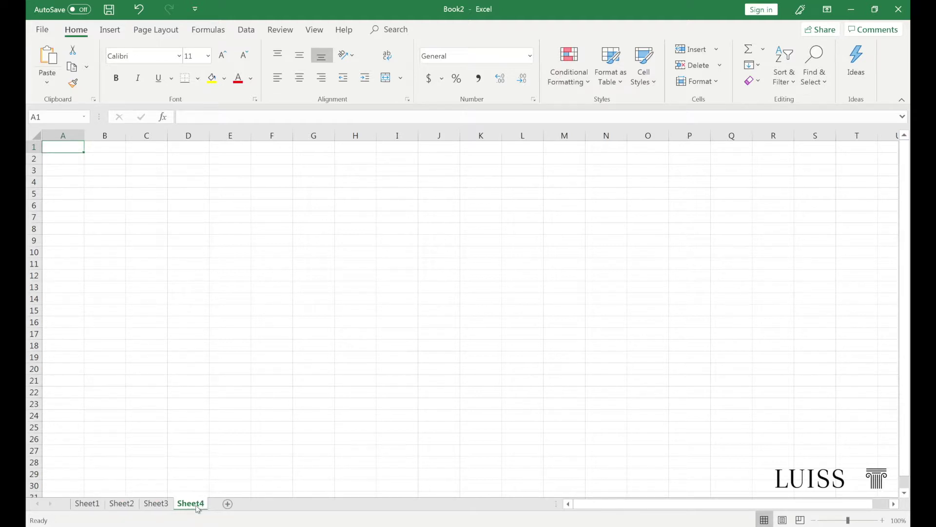
click(227, 504)
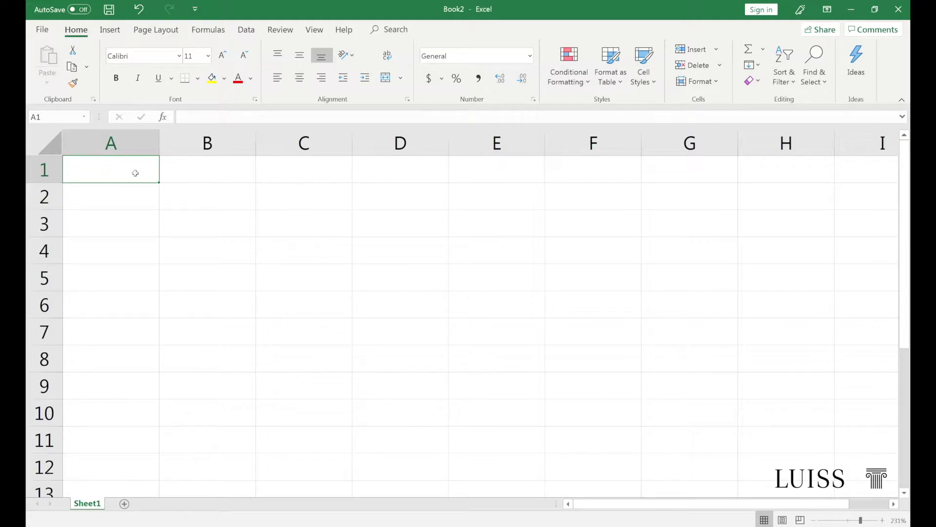
click(197, 272)
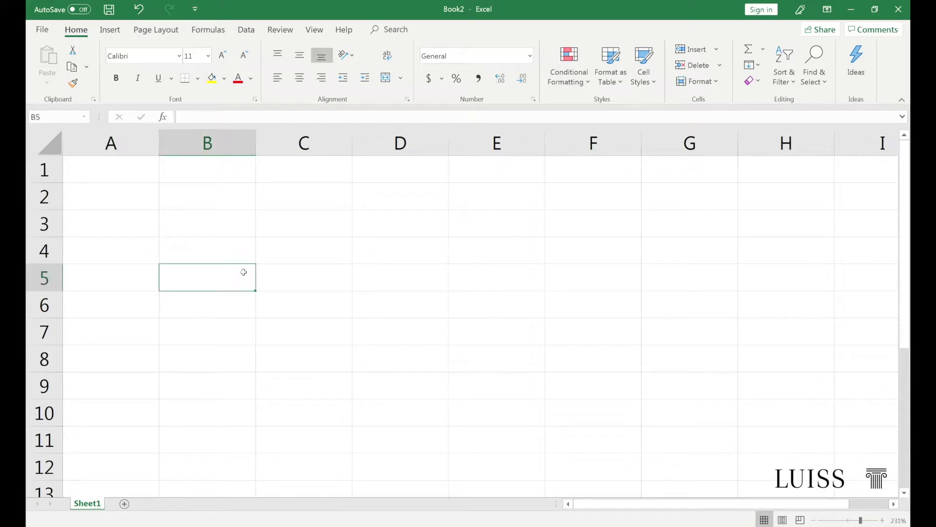
click(760, 328)
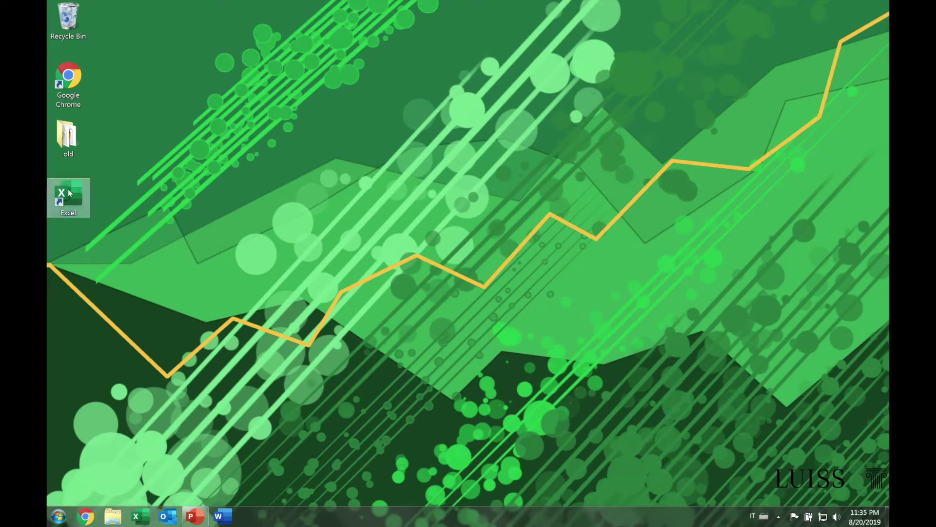
Launch Excel from the desktop shortcut, then search 'exce' in the Start menu.
double_click(69, 193)
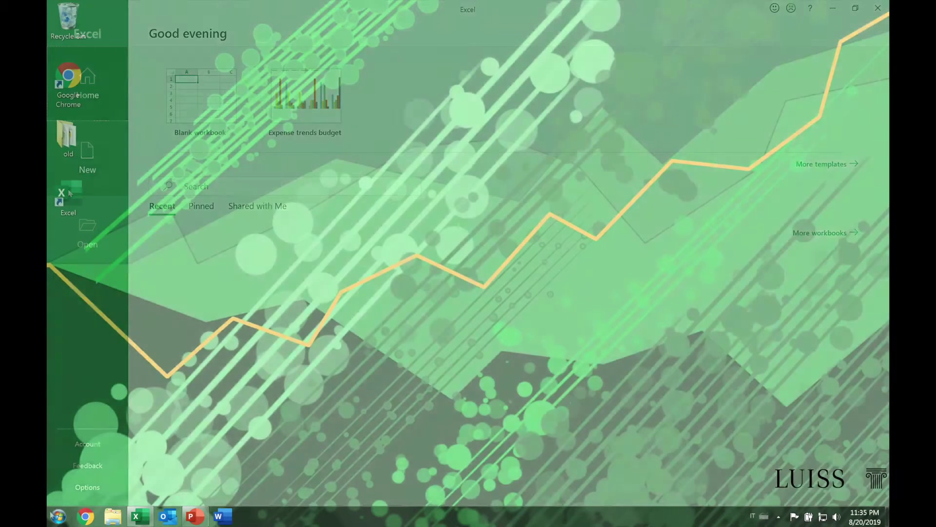
click(59, 516)
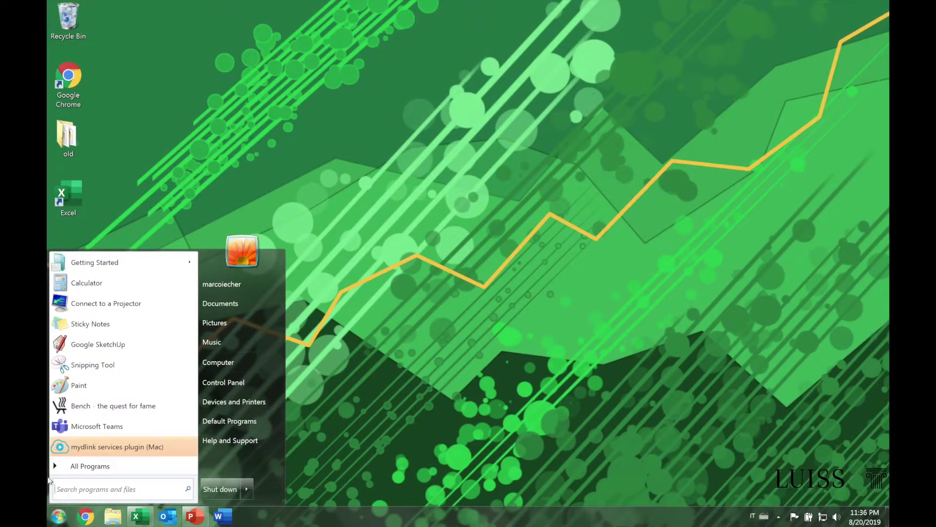
text(exce)
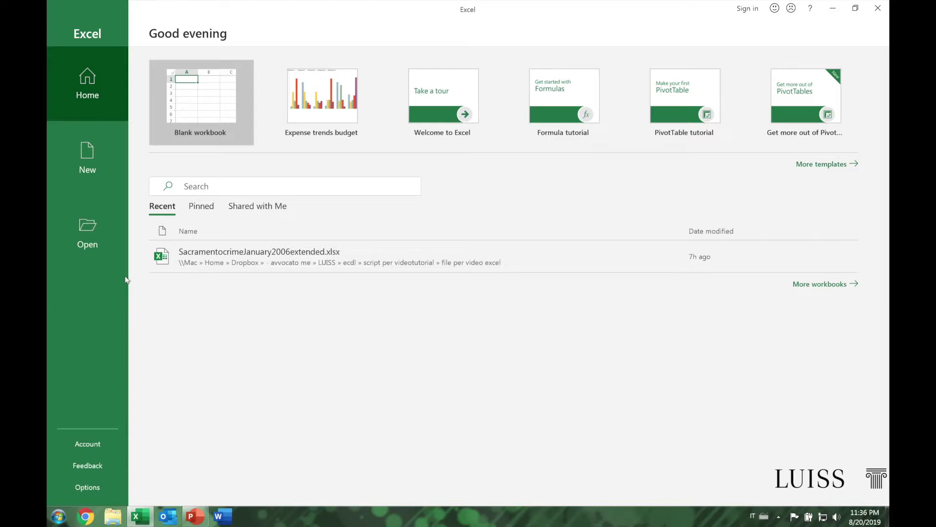
View the New templates page, then relaunch Excel via Start menu search for 'excel'.
click(81, 169)
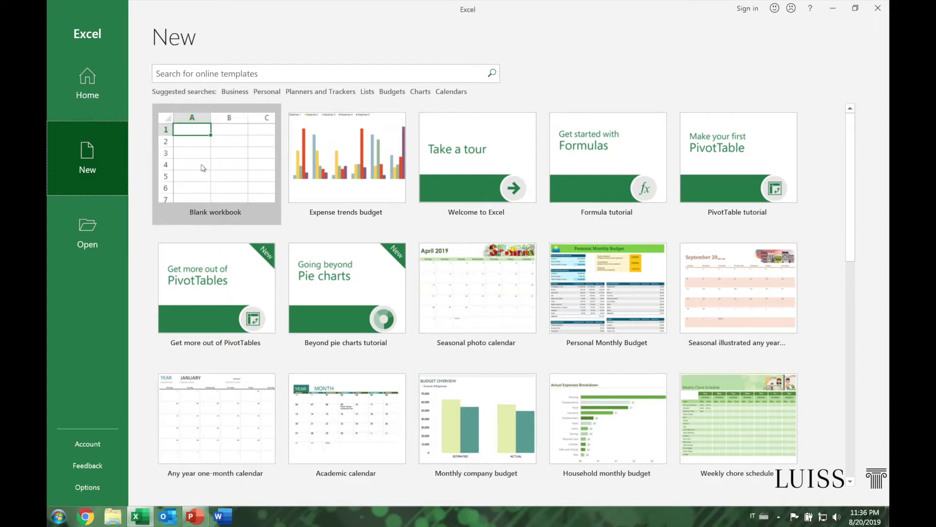
click(53, 521)
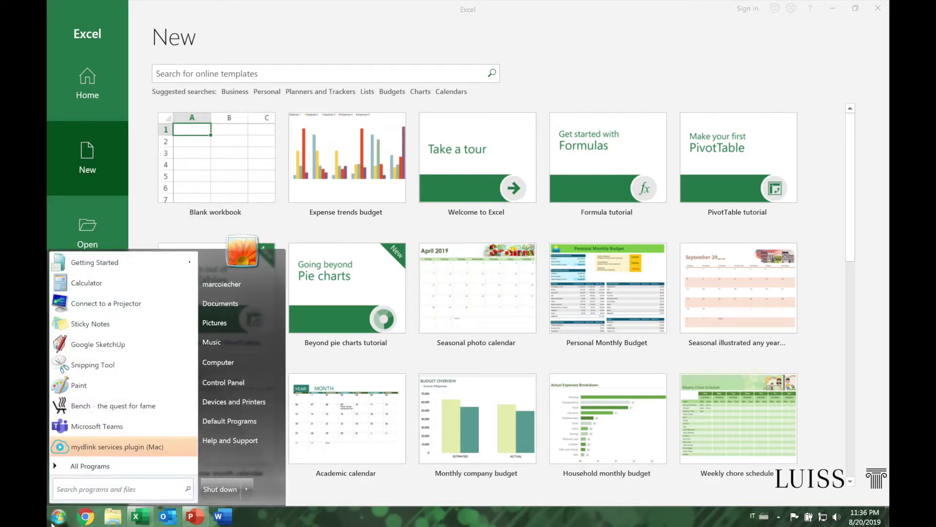
text(exce)
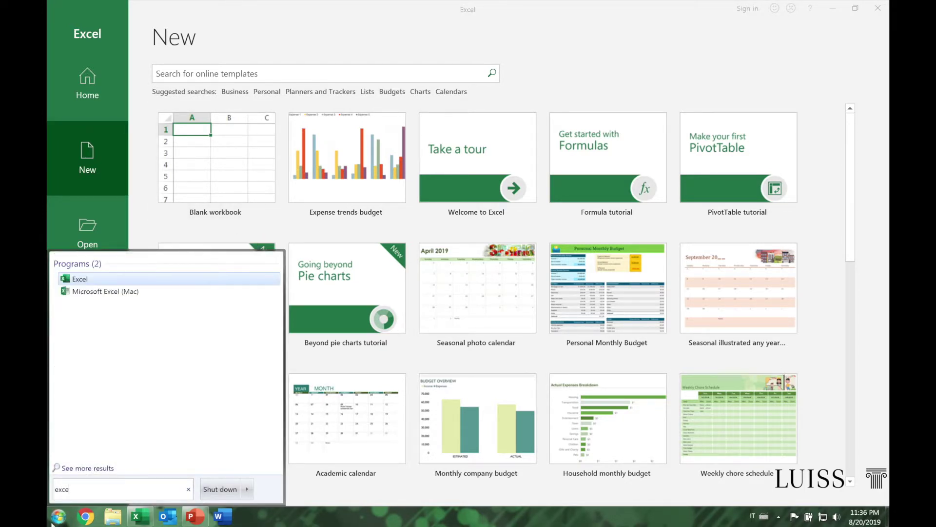
text(l)
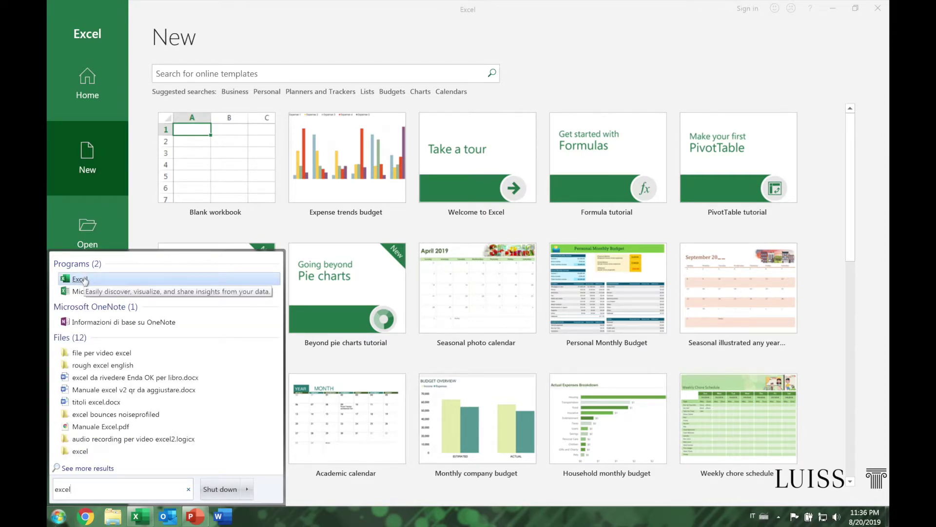
click(84, 279)
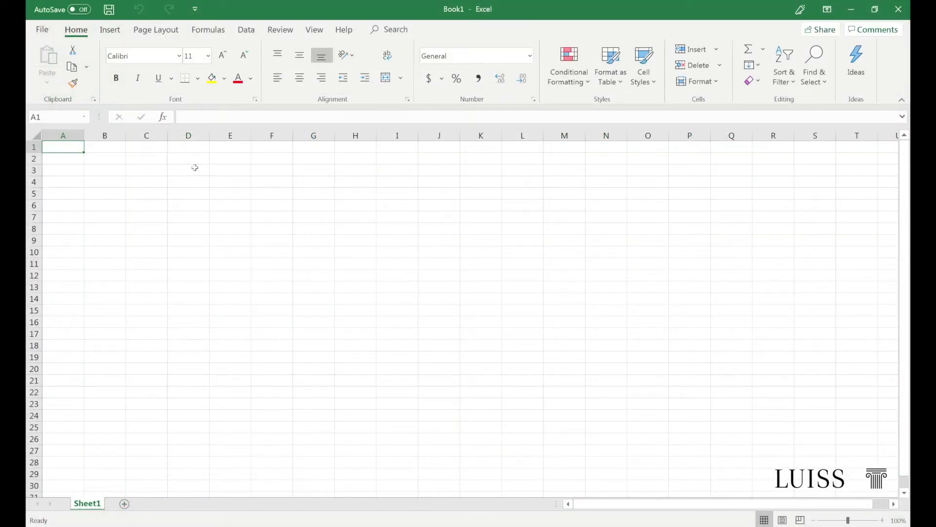
click(43, 30)
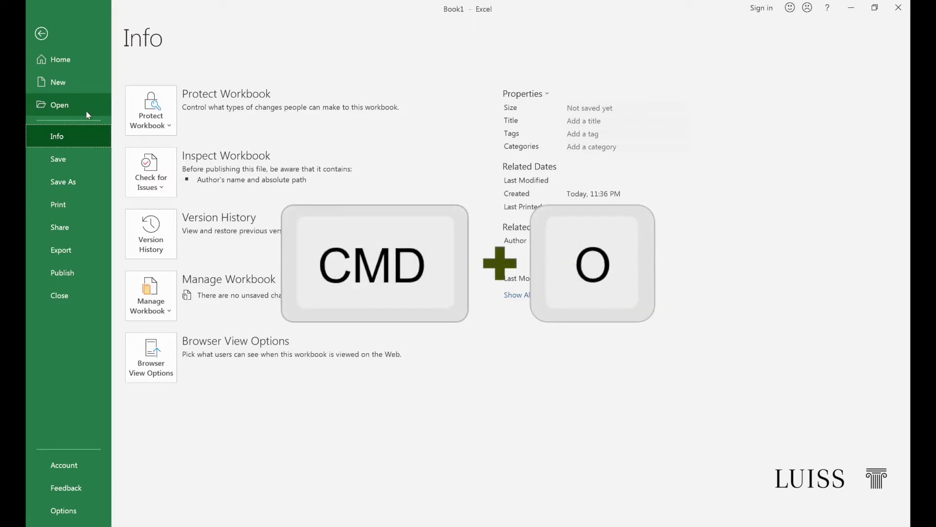
click(88, 115)
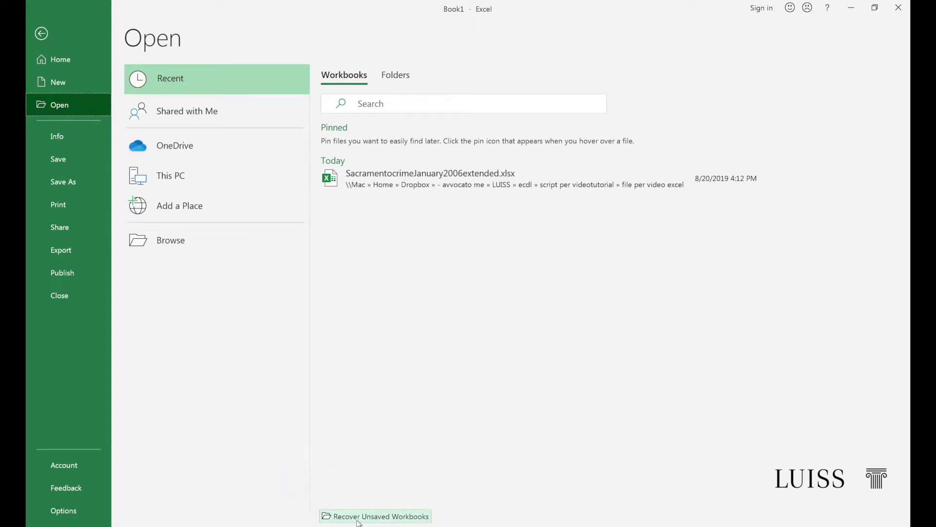
click(359, 521)
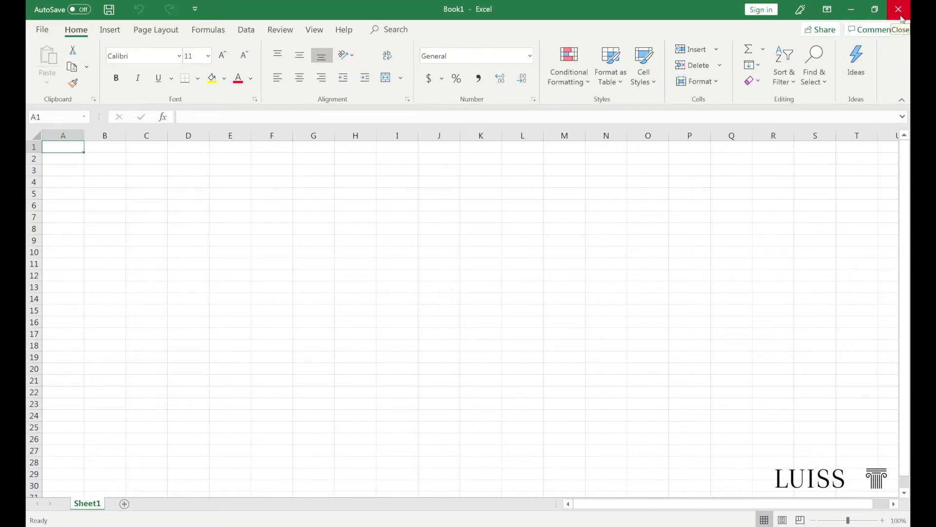
Close Book1 using Close from the title bar's window menu.
right_click(463, 13)
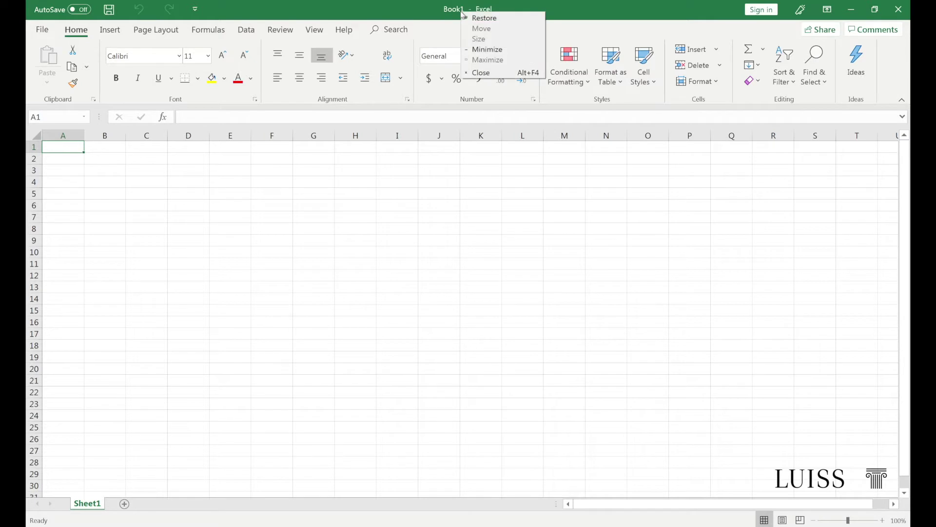
click(518, 73)
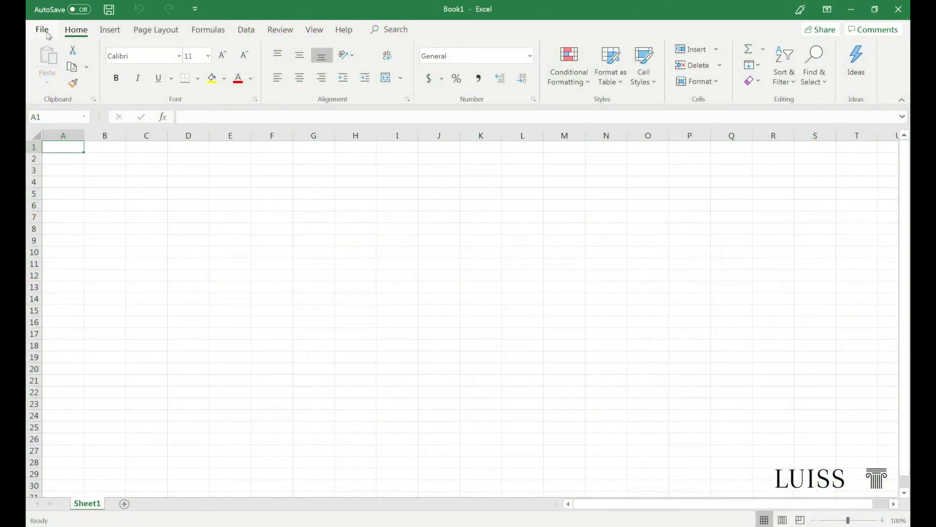
Close Book1 from the File view while leaving Excel running.
click(42, 30)
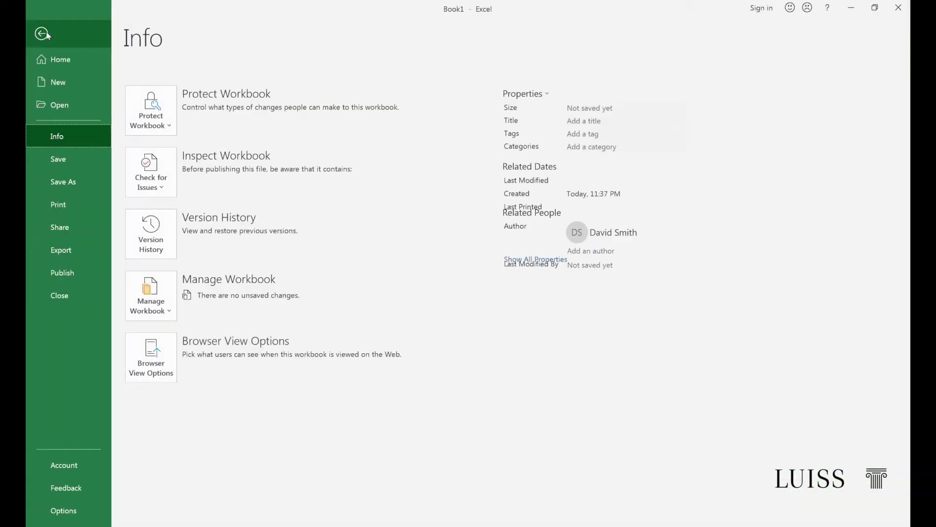
click(61, 295)
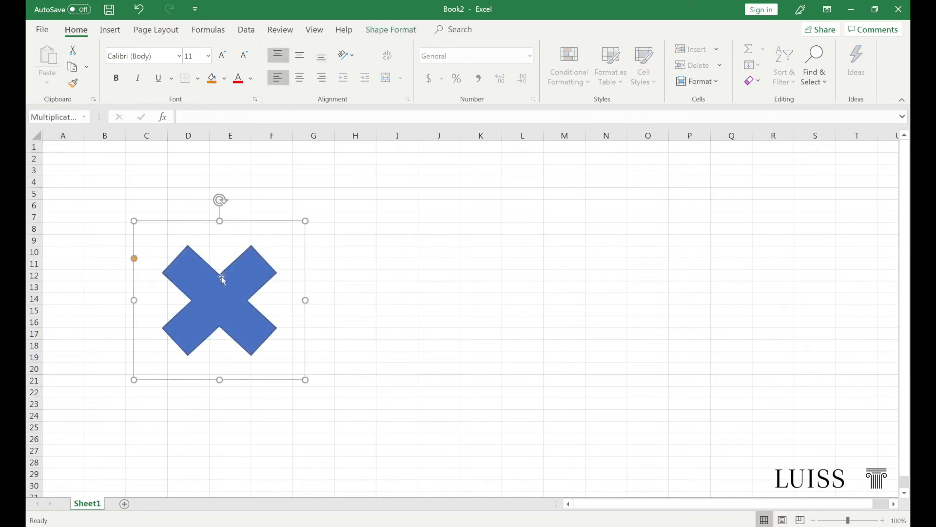
click(402, 34)
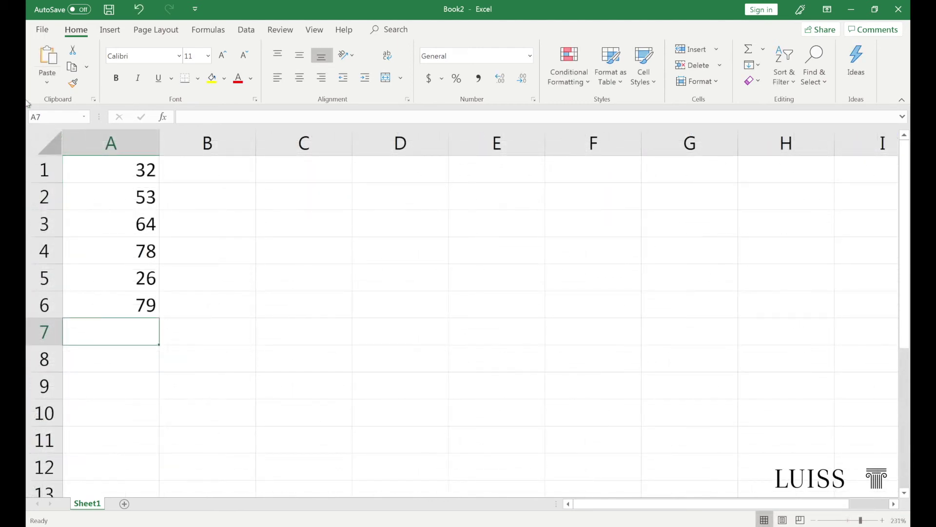
Select A1:A6 and add Minimum to the status bar, which shows 26.
drag(119, 160, 114, 299)
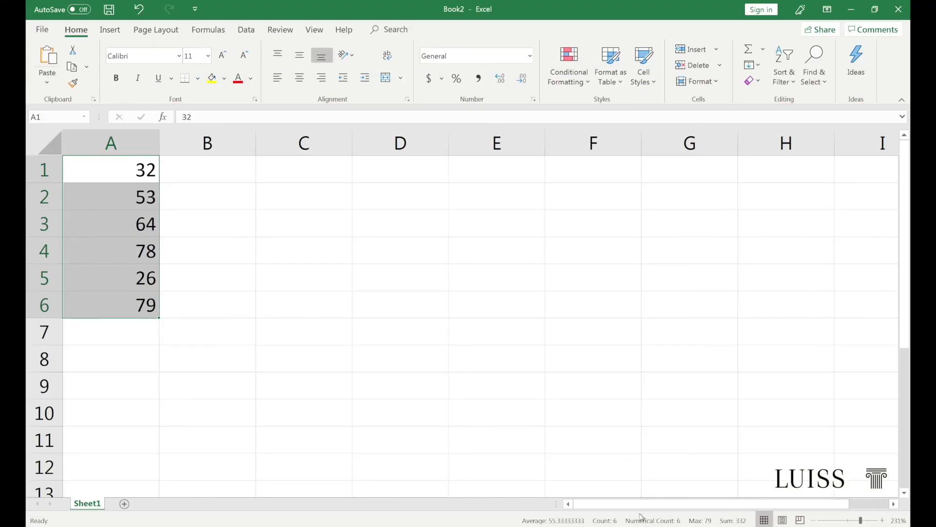
right_click(641, 521)
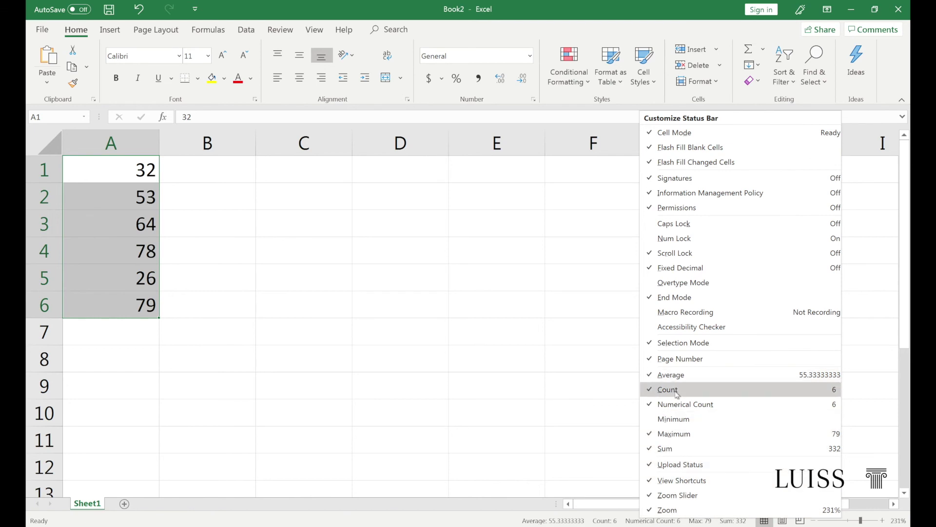
click(678, 421)
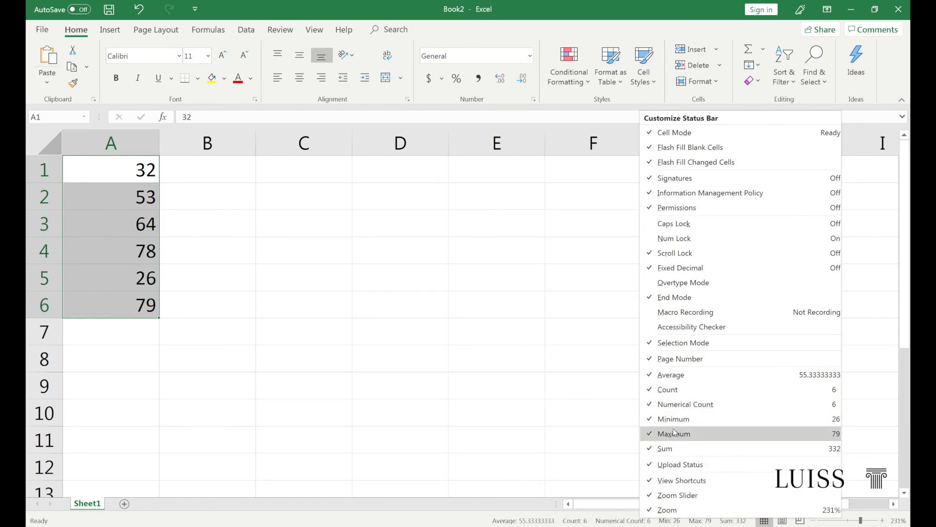